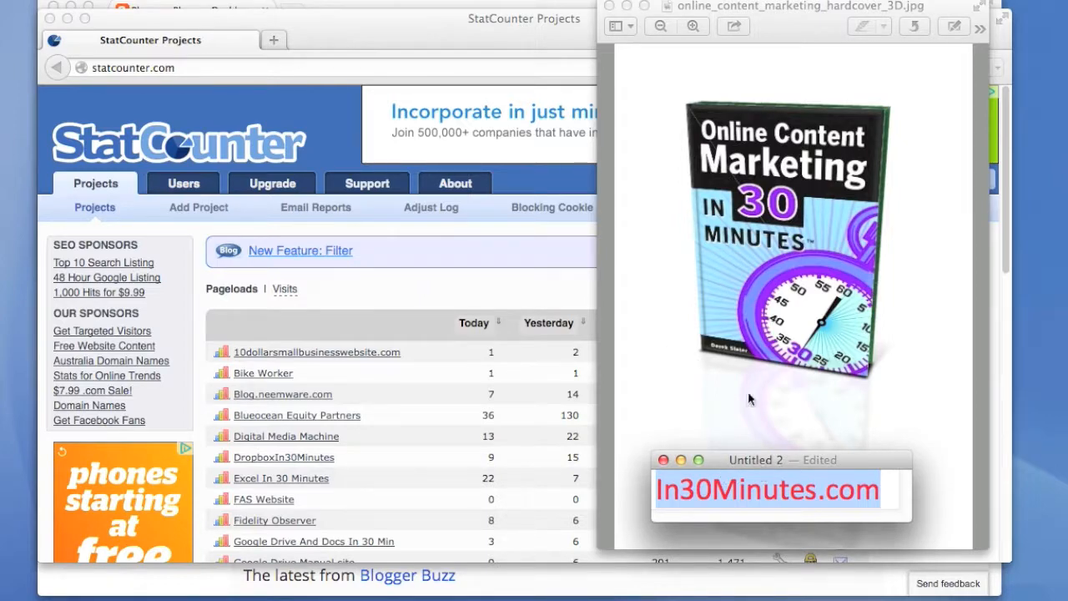
Bring the StatCounter projects page to the front and open the form for adding a new project.
{"action": "left_click", "coordinate": [518, 285]}
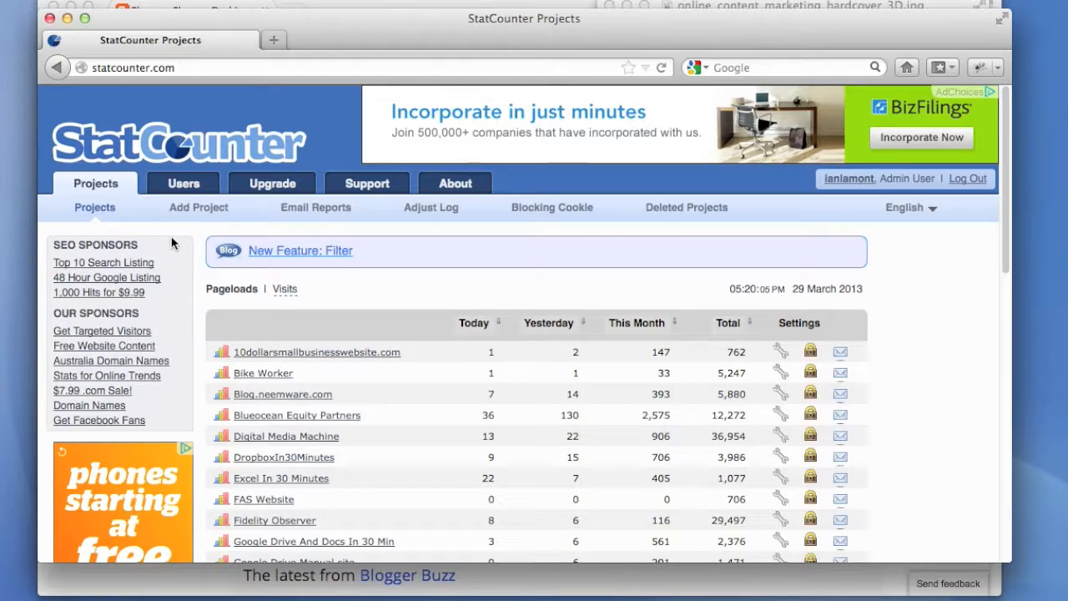
{"action": "left_click", "coordinate": [192, 213]}
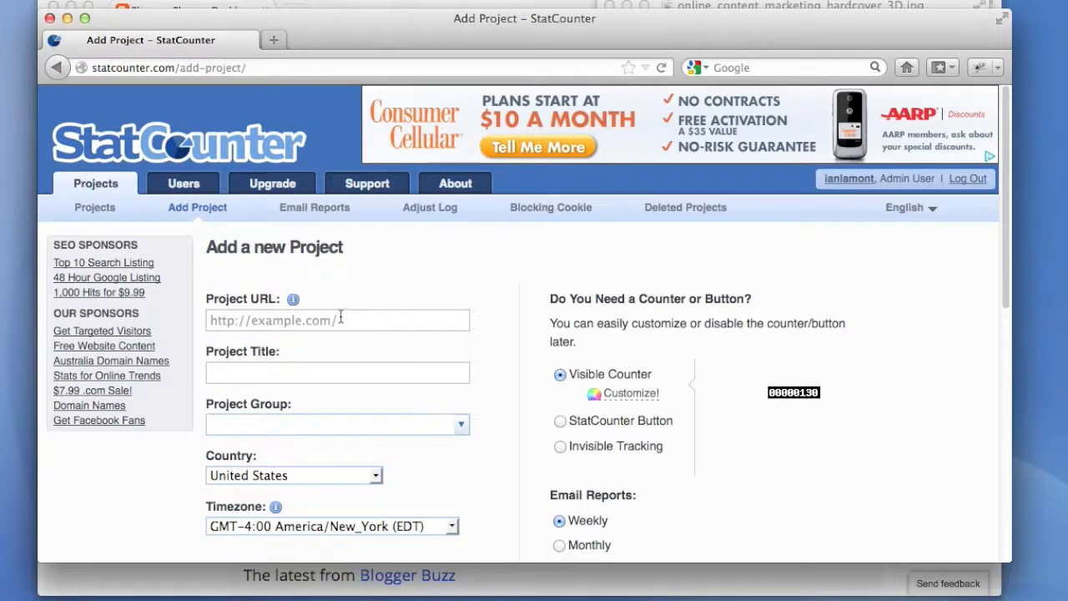
Switch to Chrome, view the Test Site blog from the Blogger dashboard, and copy its full web address.
{"action": "key", "text": "super+Tab"}
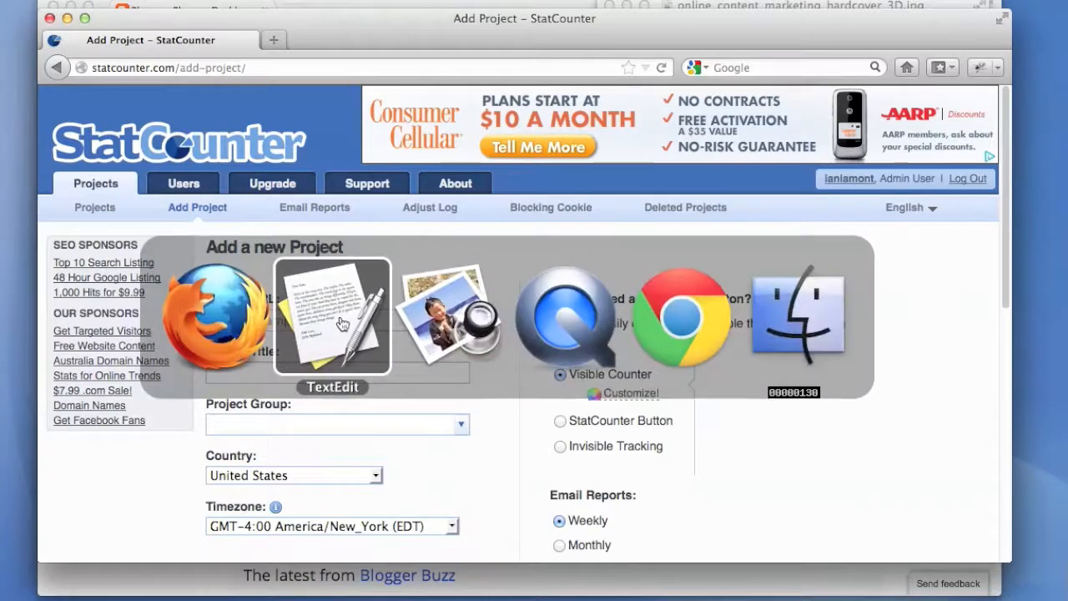
{"action": "key", "text": "super+Tab"}
{"action": "key", "text": "super+Tab"}
{"action": "key", "text": "super+Tab"}
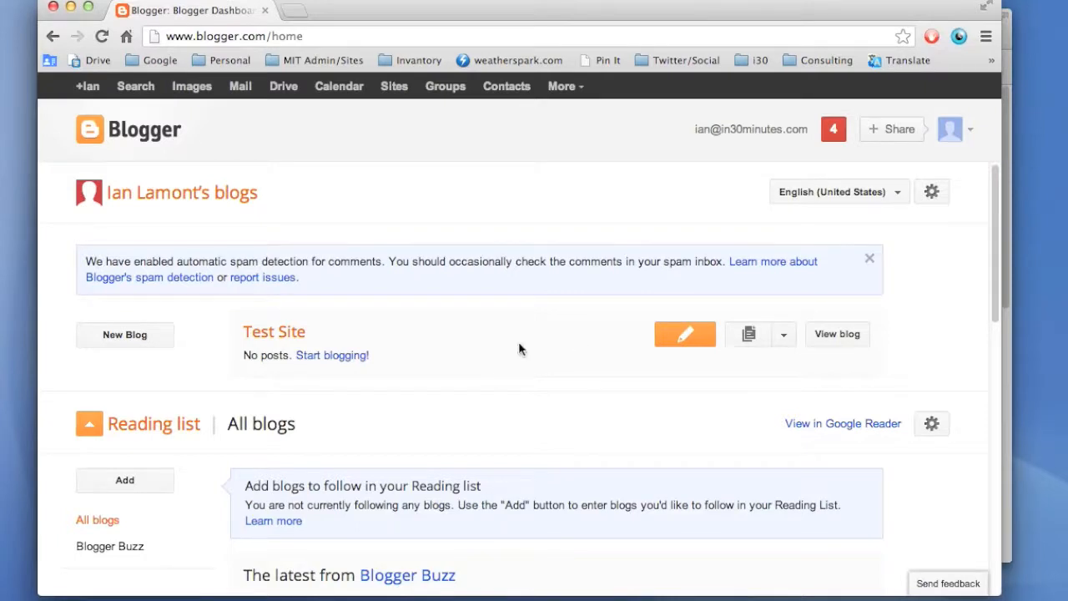
{"action": "left_click", "coordinate": [833, 335]}
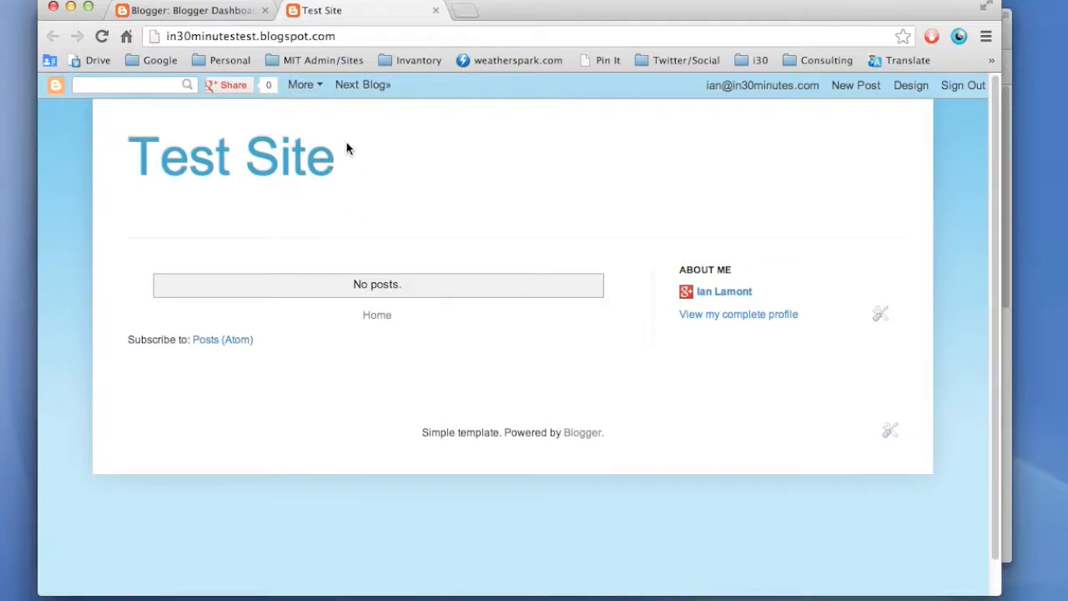
{"action": "double_click", "coordinate": [264, 36]}
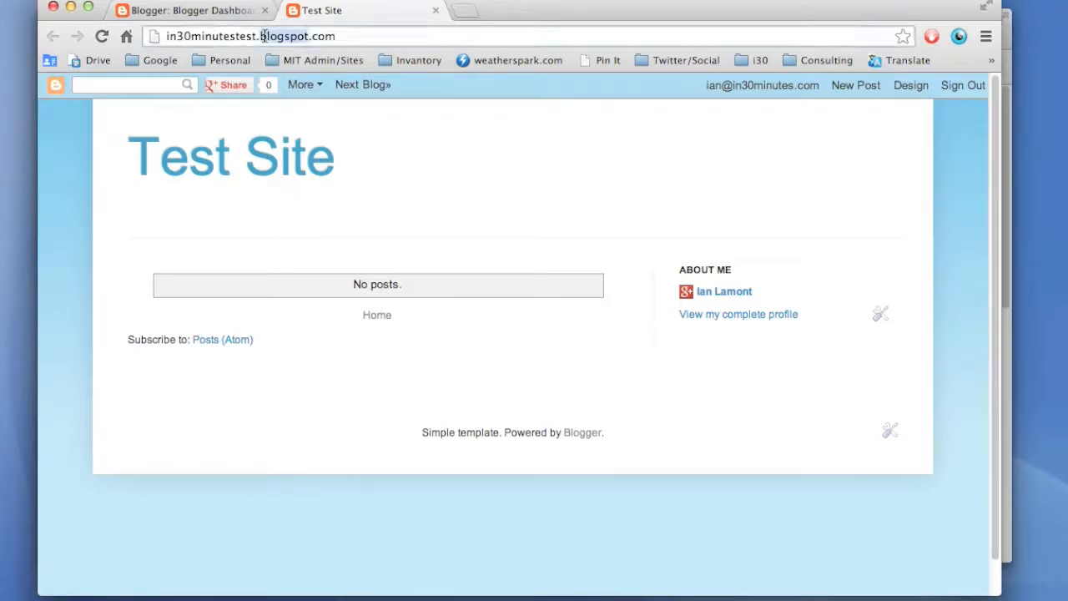
{"action": "triple_click", "coordinate": [264, 36]}
{"action": "key", "text": "super+c"}
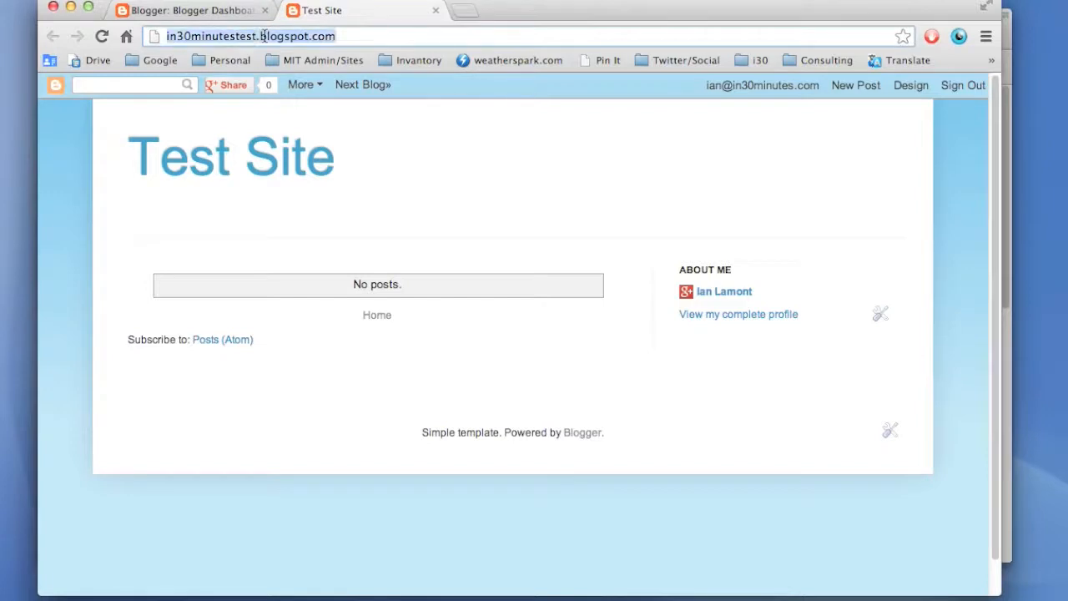
{"action": "key", "text": "super+Tab"}
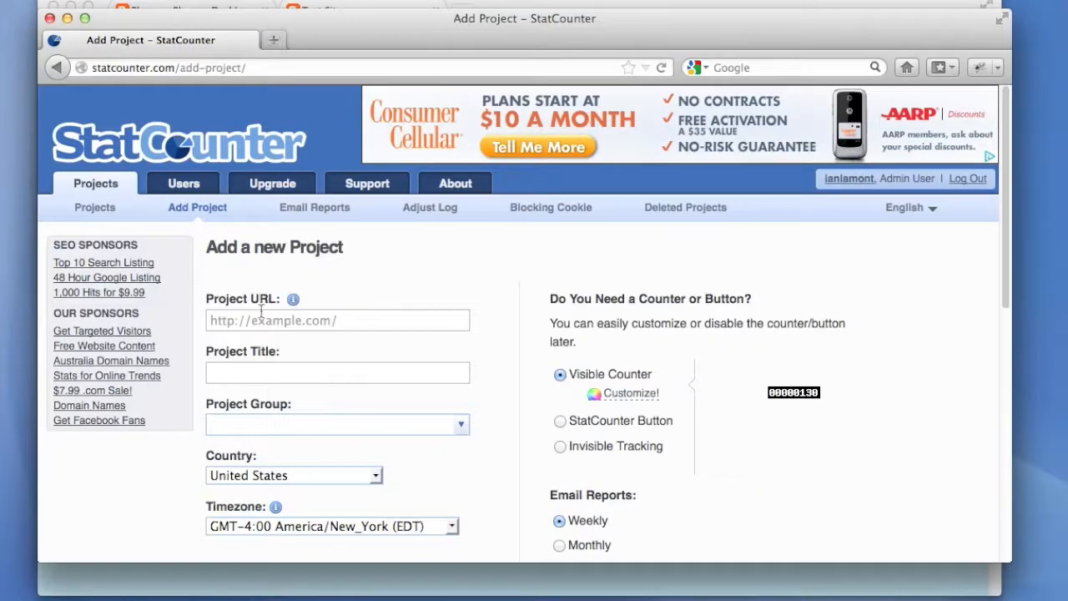
{"action": "left_click", "coordinate": [261, 316]}
{"action": "key", "text": "super+v"}
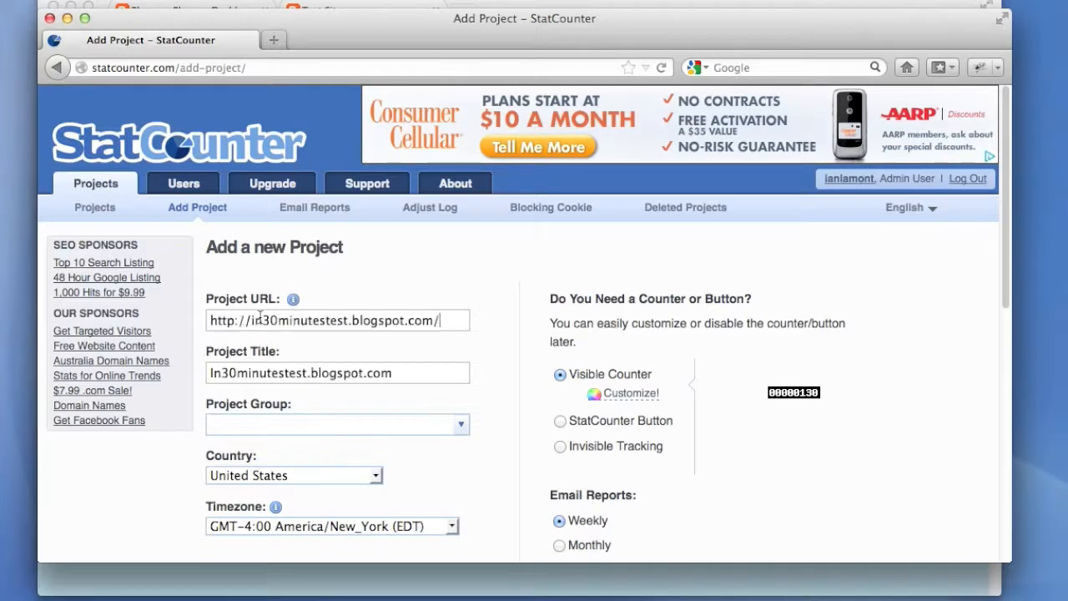
{"action": "triple_click", "coordinate": [253, 372]}
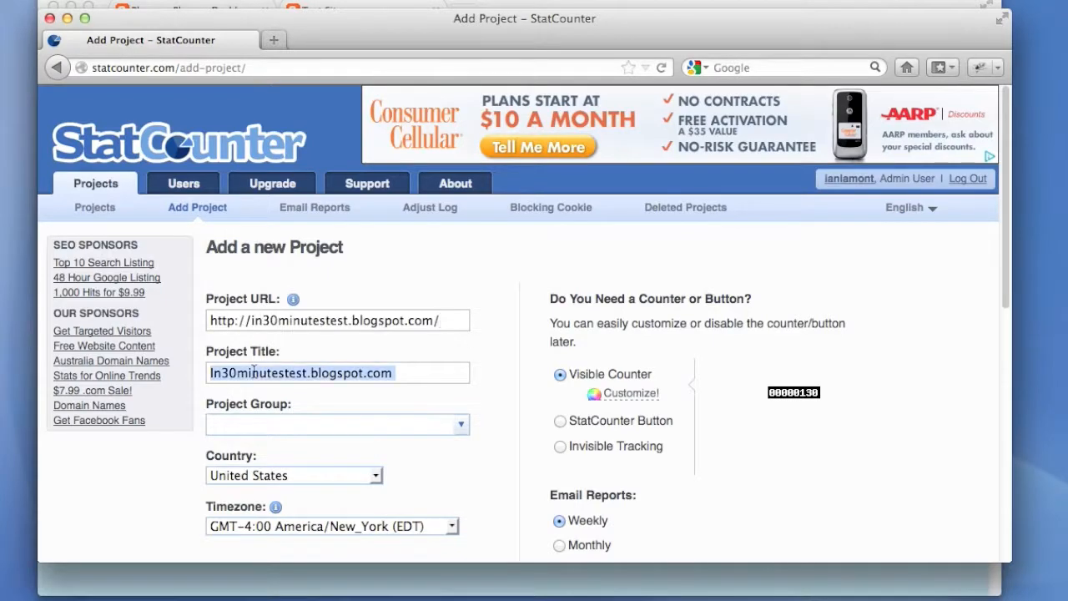
{"action": "type", "text": "Test si"}
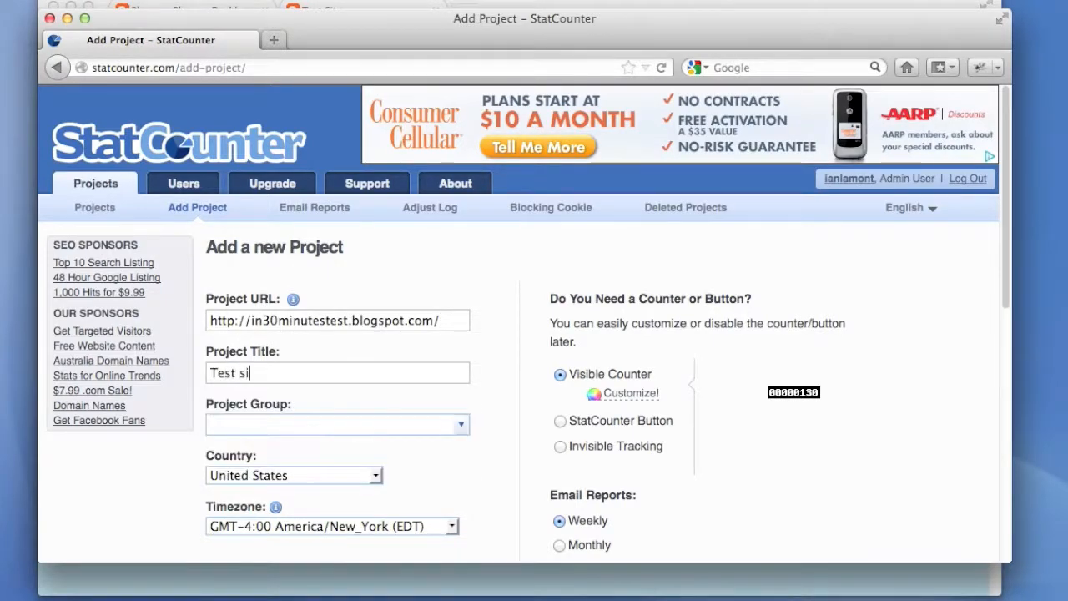
{"action": "type", "text": "te on Blogger"}
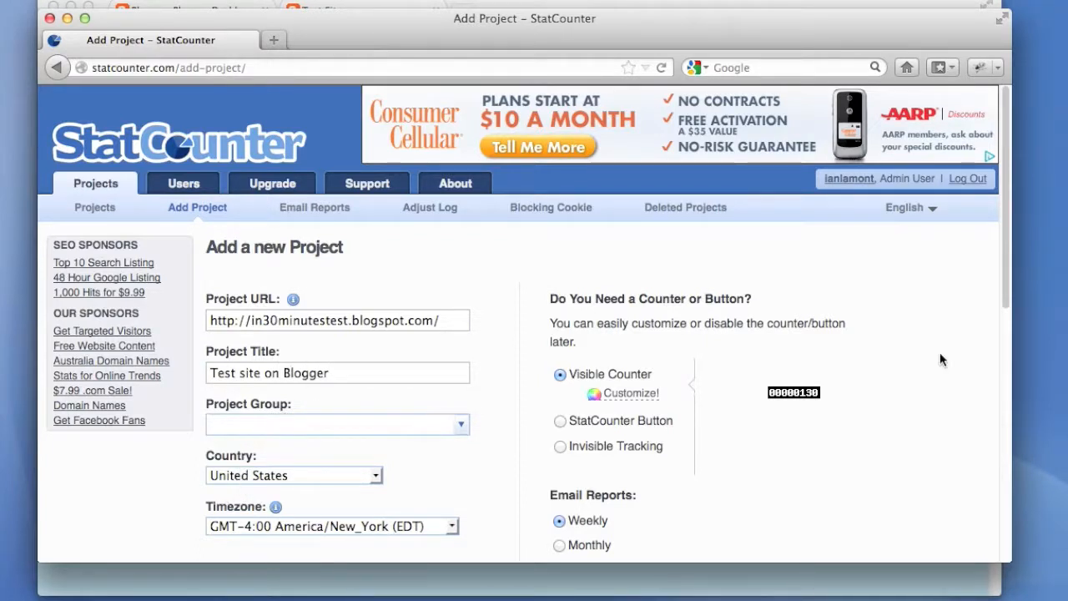
Set the project's counter type to Invisible Tracking.
{"action": "left_click_drag", "start_coordinate": [1004, 281], "coordinate": [1002, 317]}
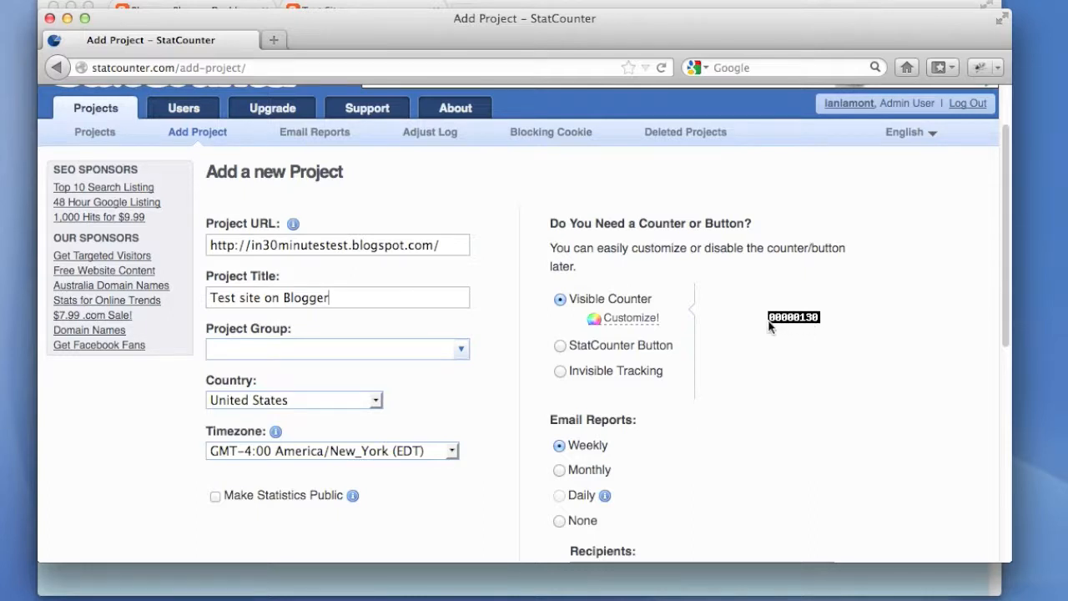
{"action": "left_click", "coordinate": [562, 345]}
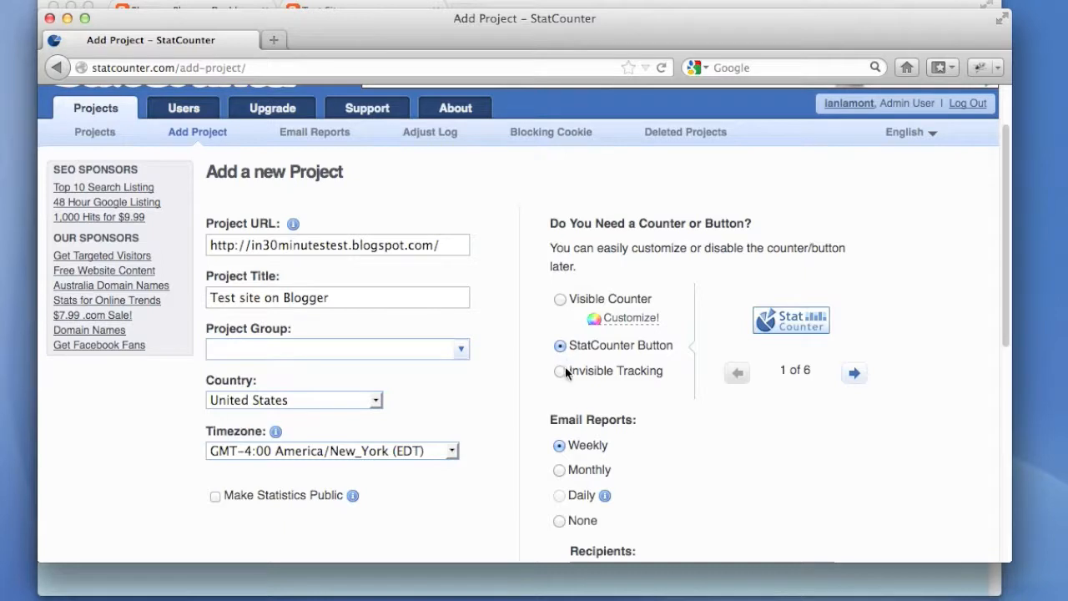
{"action": "left_click", "coordinate": [560, 372]}
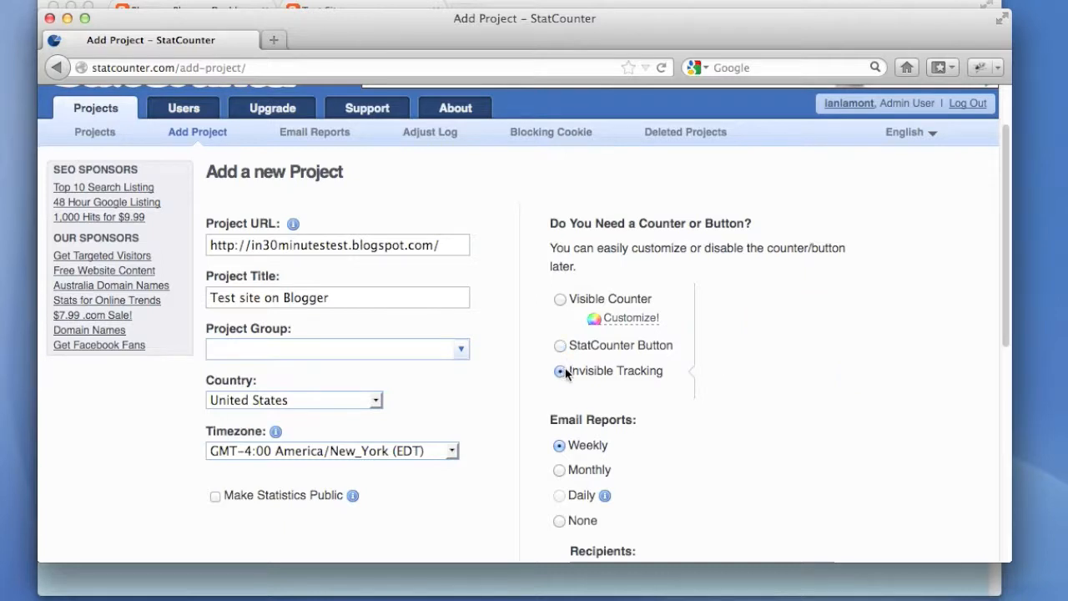
Set the email reports to None and add the project.
{"action": "scroll", "coordinate": [1004, 335], "scroll_direction": "down", "scroll_amount": 4}
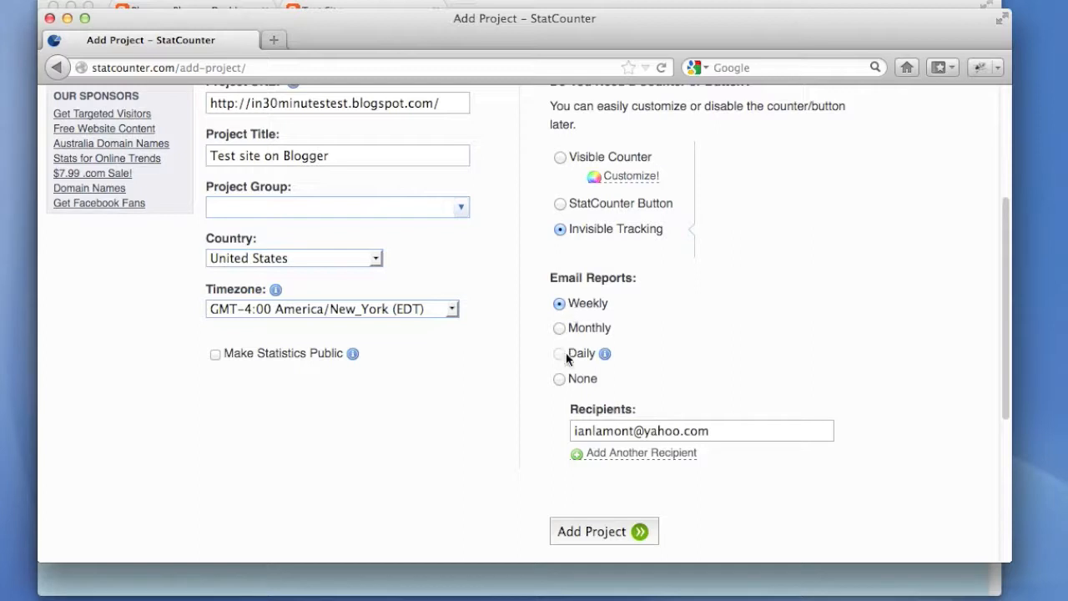
{"action": "left_click", "coordinate": [559, 379]}
{"action": "left_click_drag", "start_coordinate": [1005, 388], "coordinate": [1005, 419]}
{"action": "left_click", "coordinate": [582, 472]}
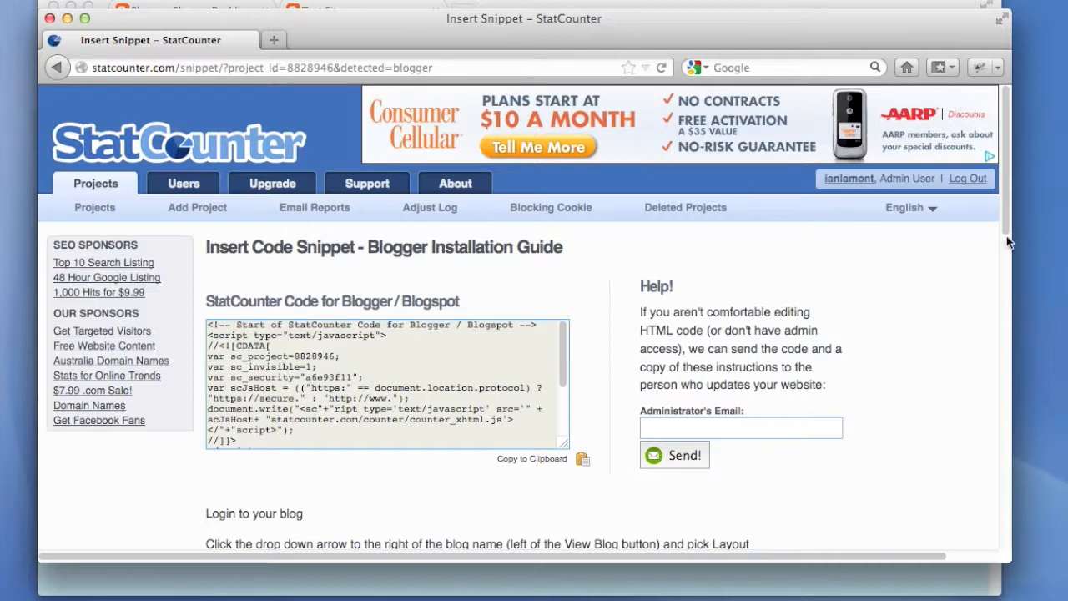
Copy the complete StatCounter code for Blogger / Blogspot to the clipboard.
{"action": "scroll", "coordinate": [1008, 230], "scroll_direction": "down", "scroll_amount": 3}
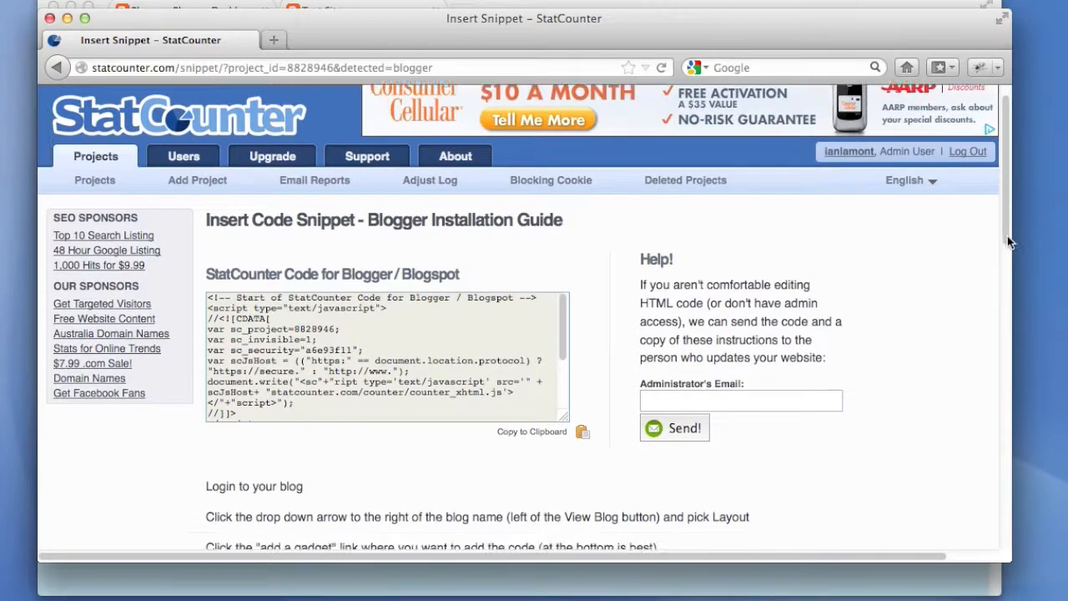
{"action": "scroll", "coordinate": [1013, 247], "scroll_direction": "down", "scroll_amount": 1}
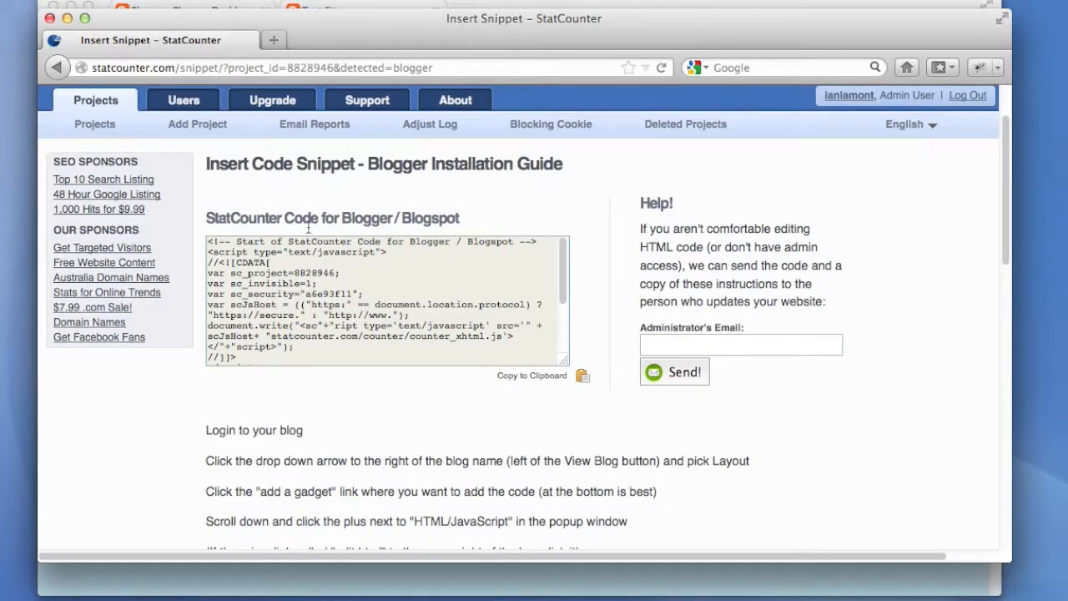
{"action": "key", "text": "super+Tab"}
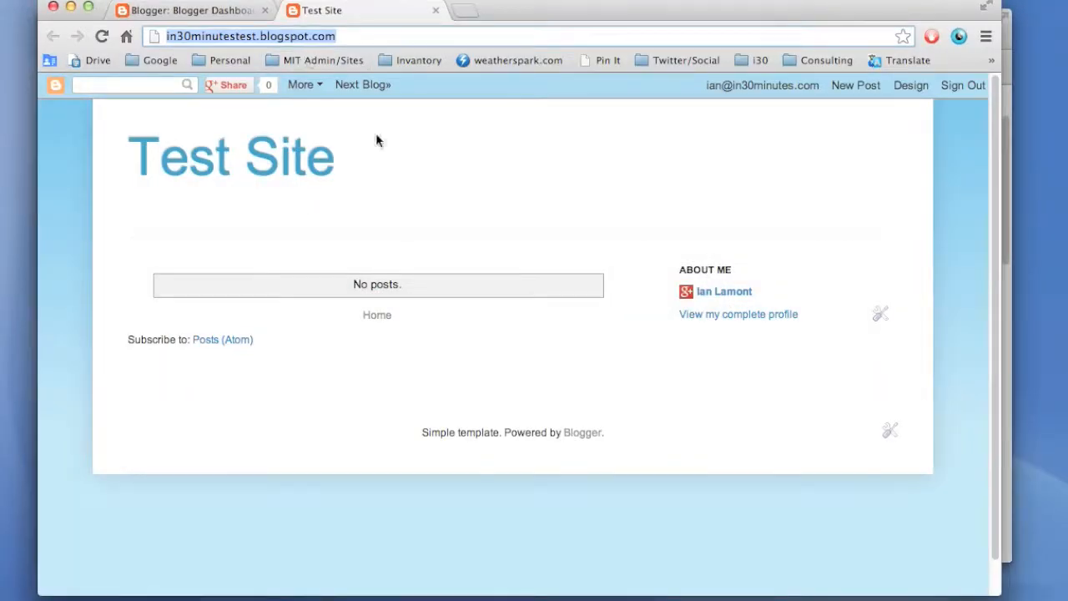
{"action": "key", "text": "super+Tab"}
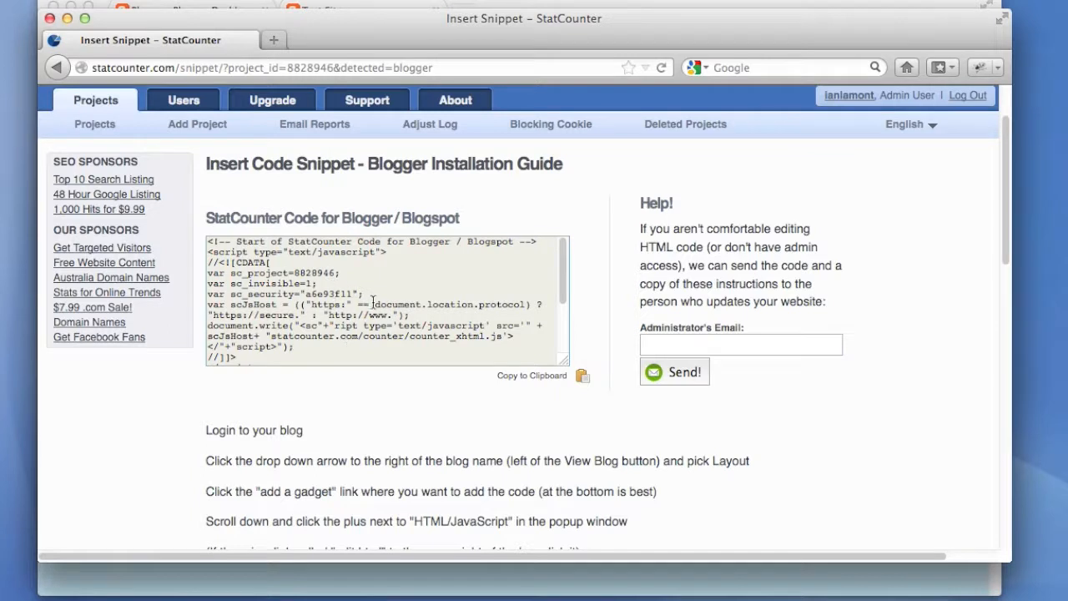
{"action": "left_click", "coordinate": [372, 291]}
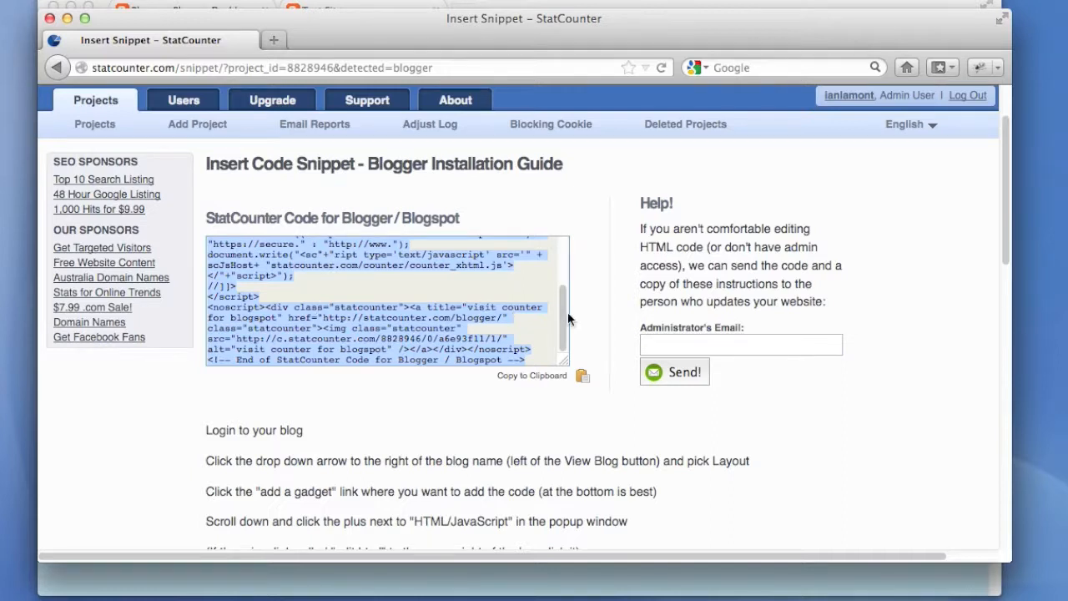
{"action": "mouse_move", "coordinate": [568, 312]}
{"action": "left_mouse_down"}
{"action": "mouse_move", "coordinate": [564, 240]}
{"action": "mouse_move", "coordinate": [559, 327]}
{"action": "left_mouse_up"}
{"action": "left_click", "coordinate": [528, 380]}
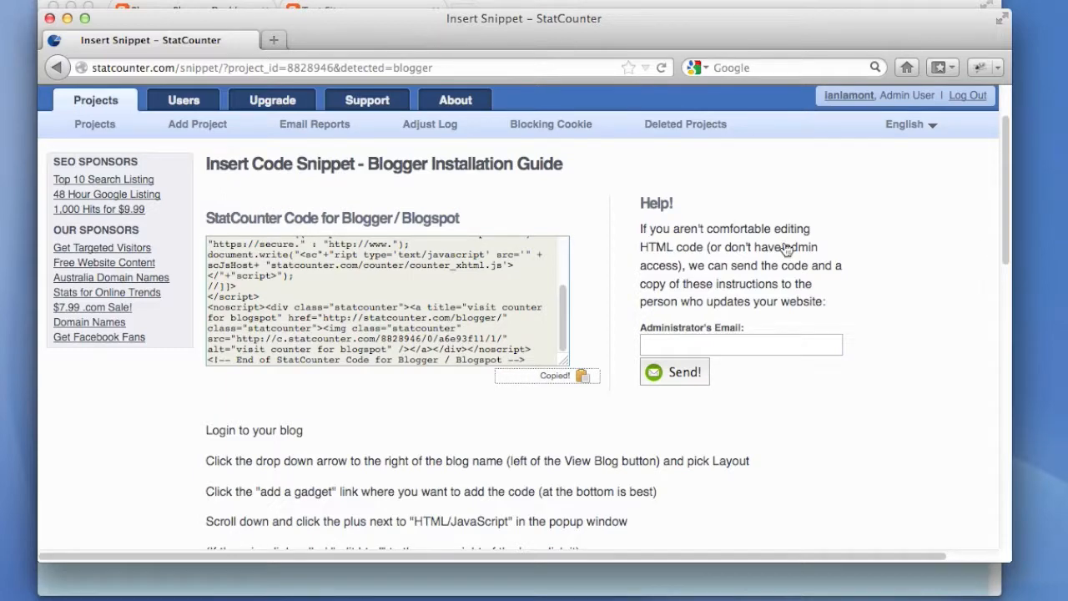
Switch to Chrome, close the viewed blog page, and open the Layout settings of Test Site from the Blogger dashboard.
{"action": "key", "text": "super+Tab"}
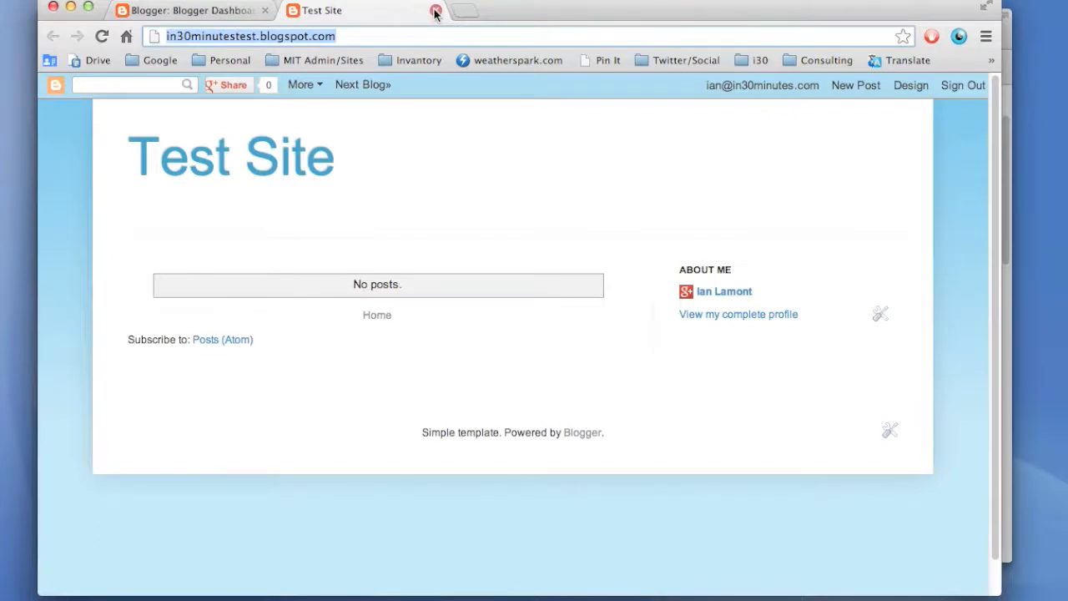
{"action": "left_click", "coordinate": [435, 11]}
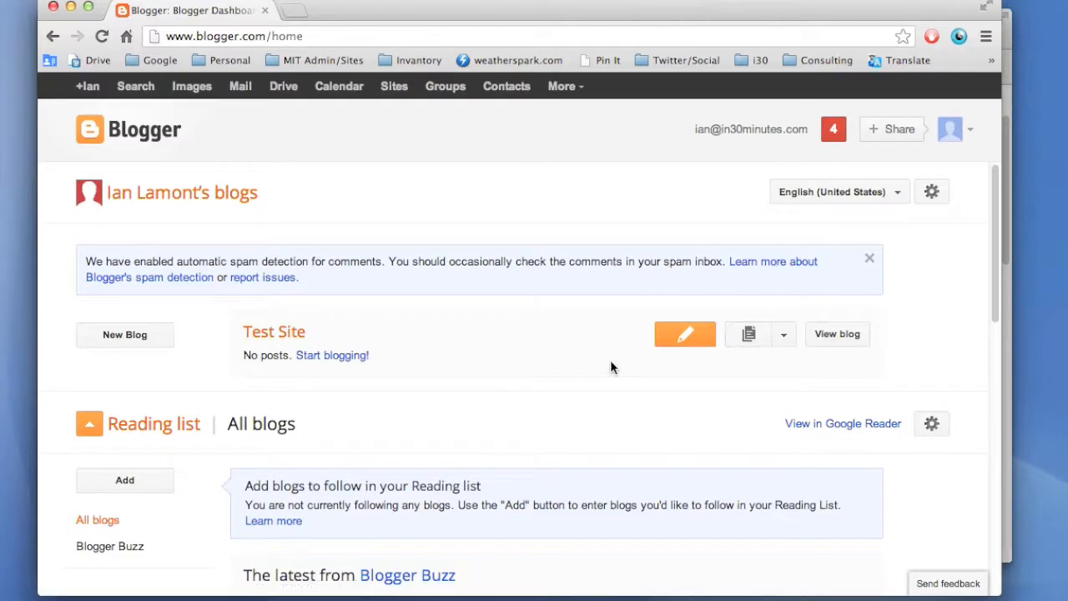
{"action": "left_click", "coordinate": [787, 336]}
{"action": "left_click_drag", "start_coordinate": [801, 401], "coordinate": [808, 509]}
{"action": "left_click", "coordinate": [756, 488]}
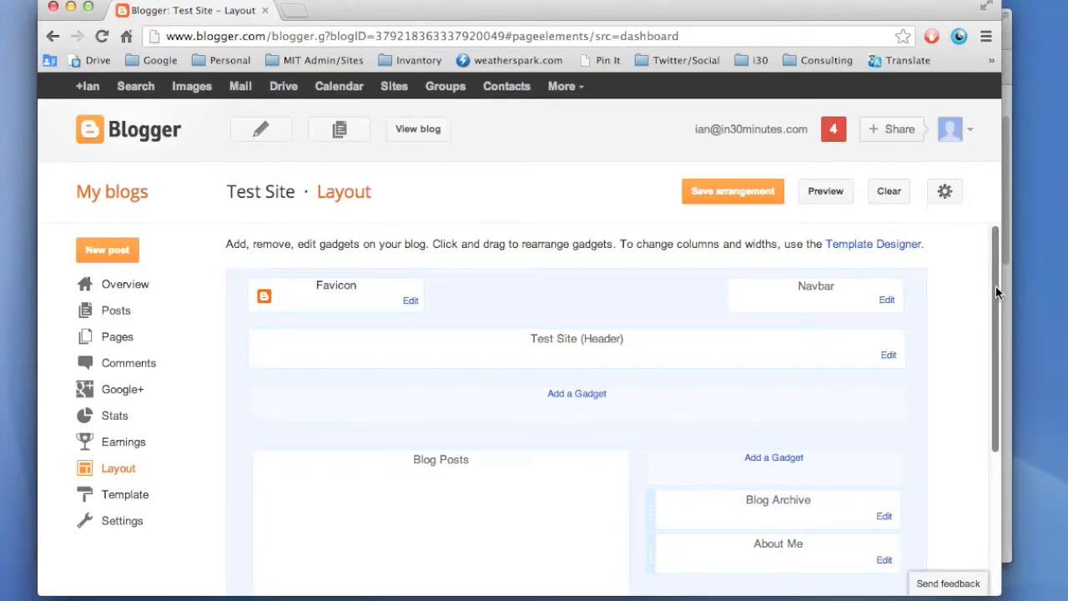
Add an HTML/JavaScript gadget to the left footer section below the blog posts in the layout.
{"action": "left_click_drag", "start_coordinate": [996, 285], "coordinate": [994, 400]}
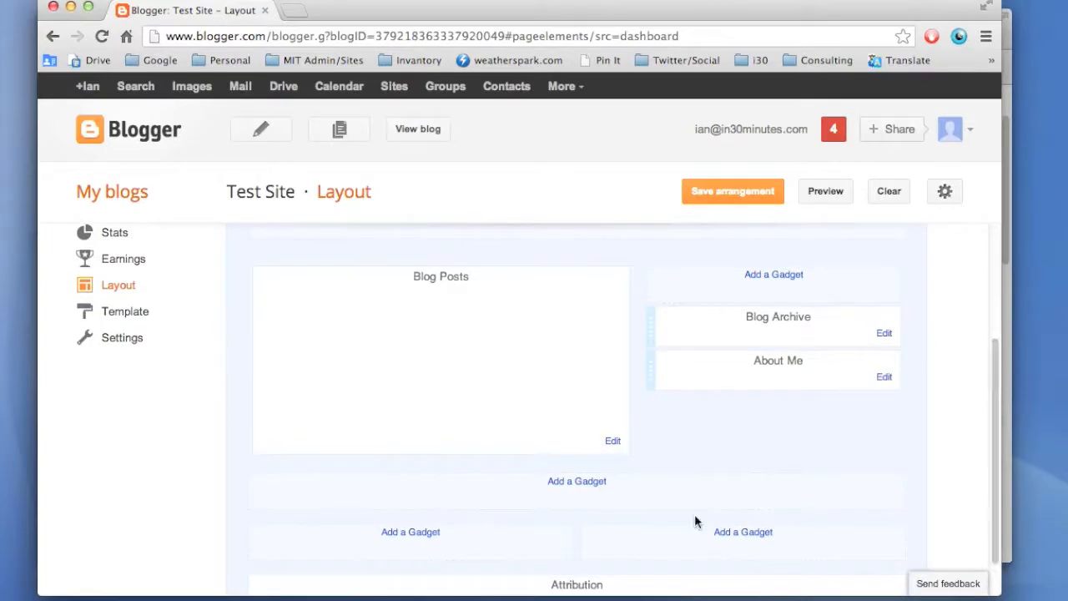
{"action": "left_click", "coordinate": [397, 534]}
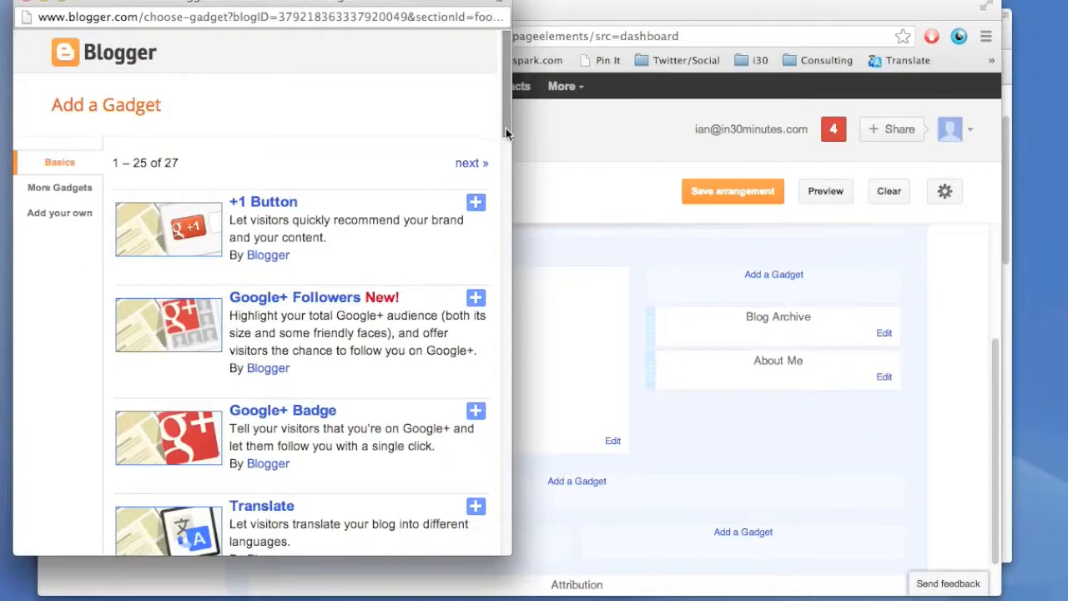
{"action": "left_click_drag", "start_coordinate": [506, 126], "coordinate": [505, 210]}
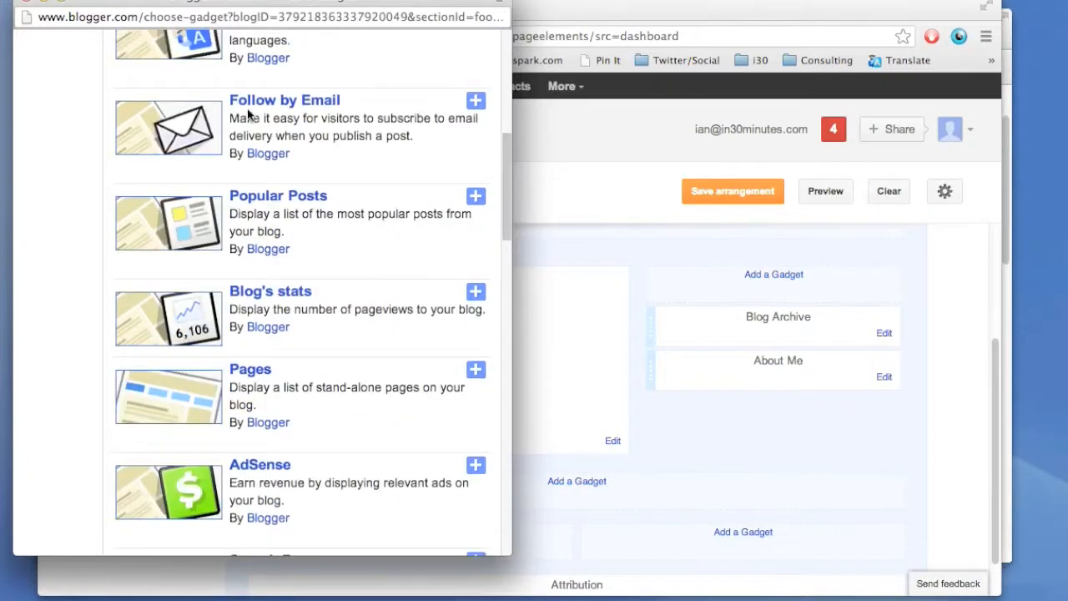
{"action": "left_click_drag", "start_coordinate": [506, 202], "coordinate": [545, 298]}
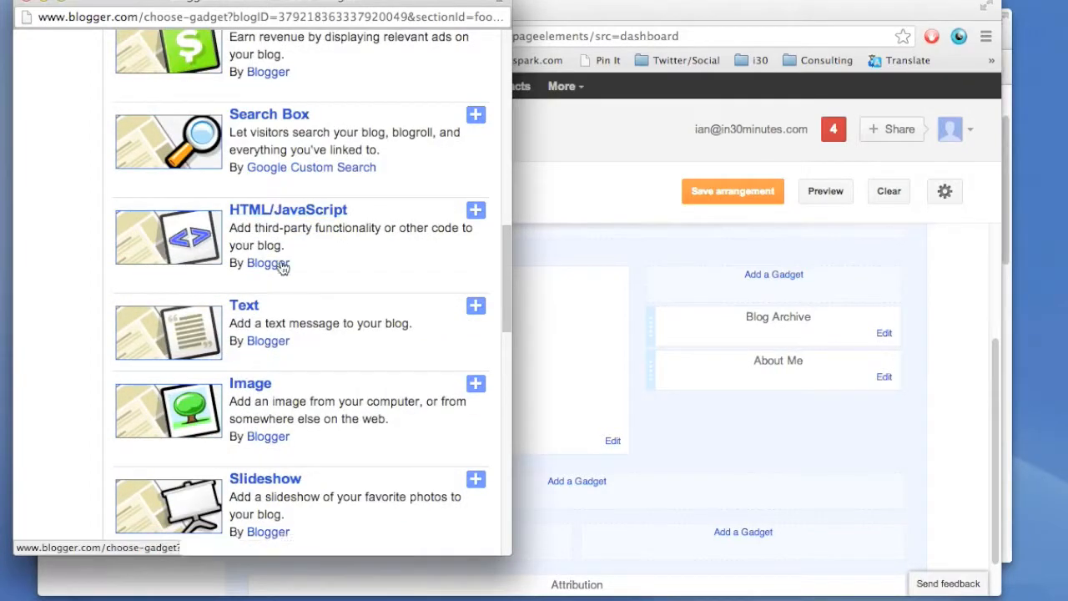
{"action": "left_click", "coordinate": [477, 218]}
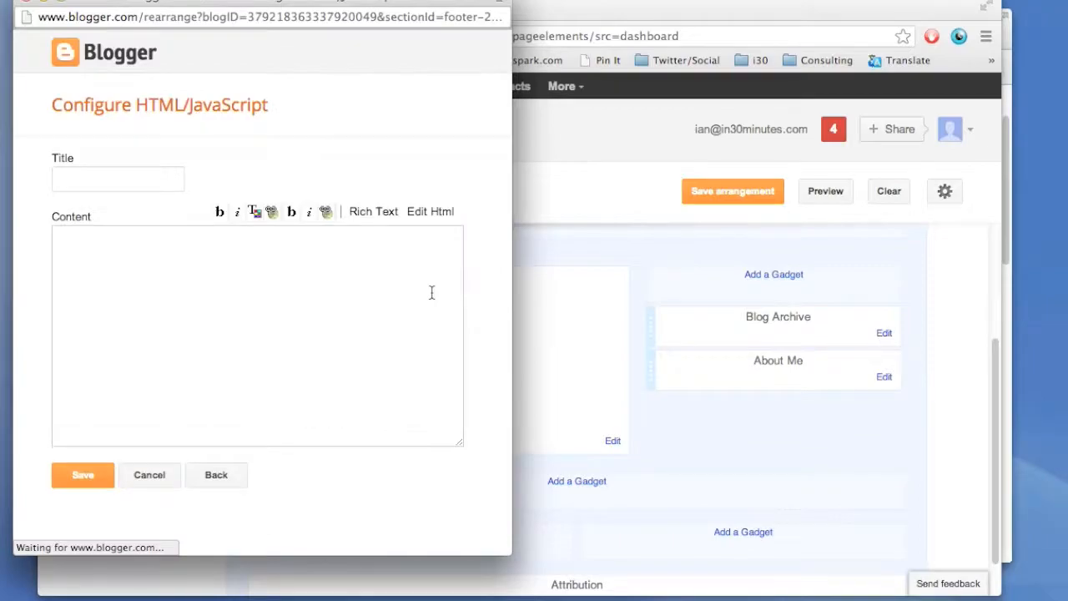
Paste the copied StatCounter code into the HTML/JavaScript gadget's content, leaving its title empty.
{"action": "key", "text": "super+Tab"}
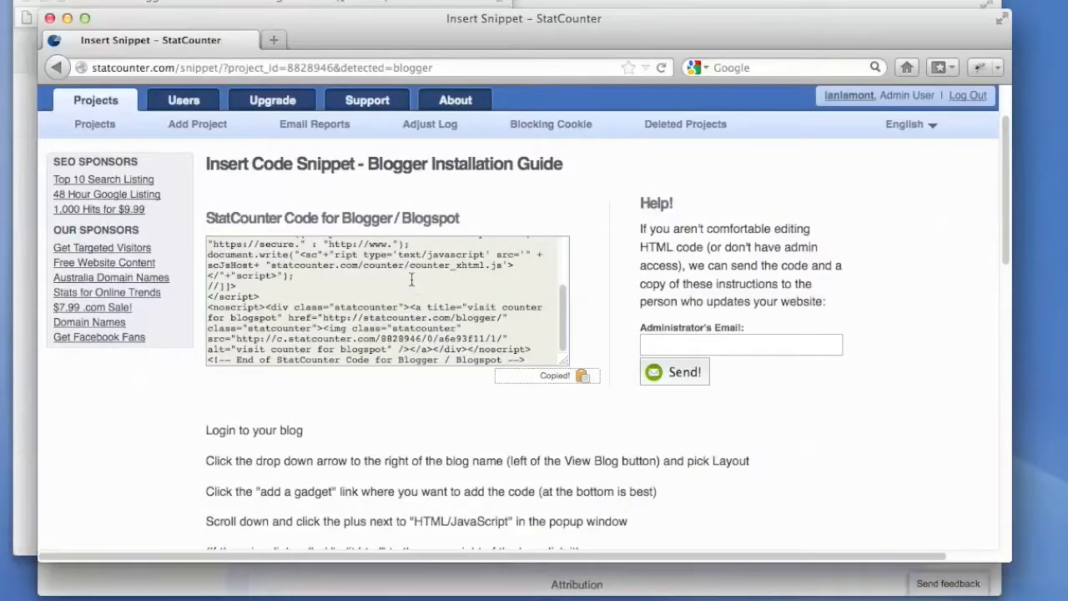
{"action": "key", "text": "super+Tab"}
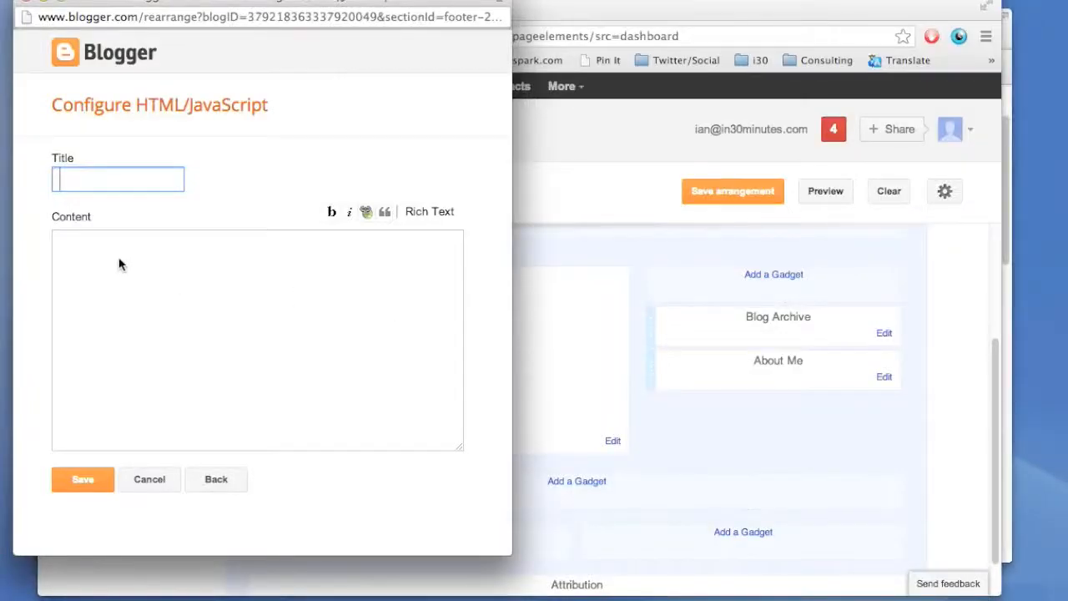
{"action": "left_click", "coordinate": [77, 247]}
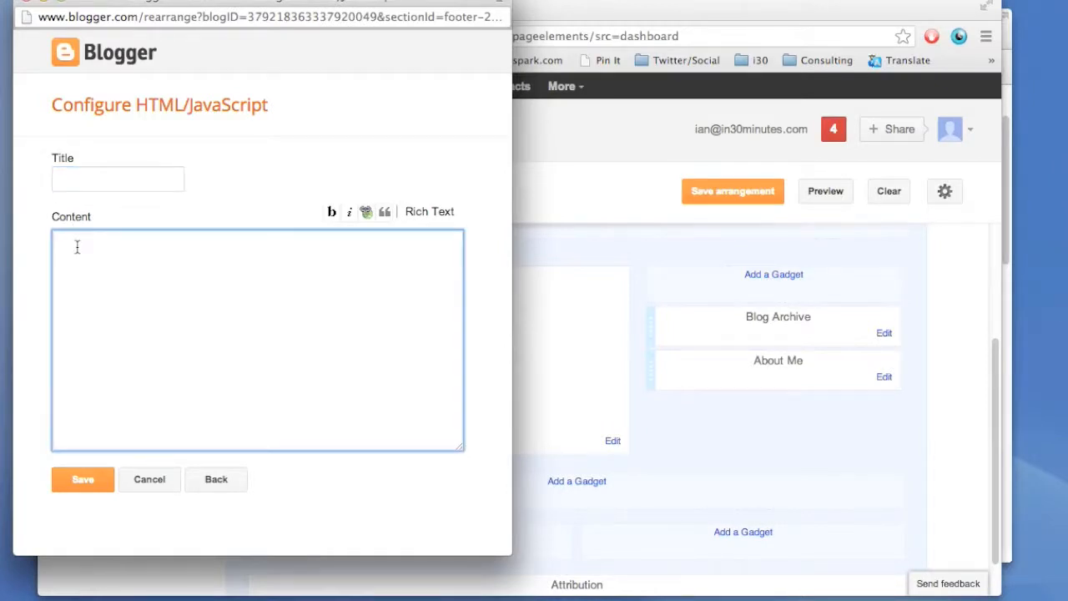
{"action": "key", "text": "super+v"}
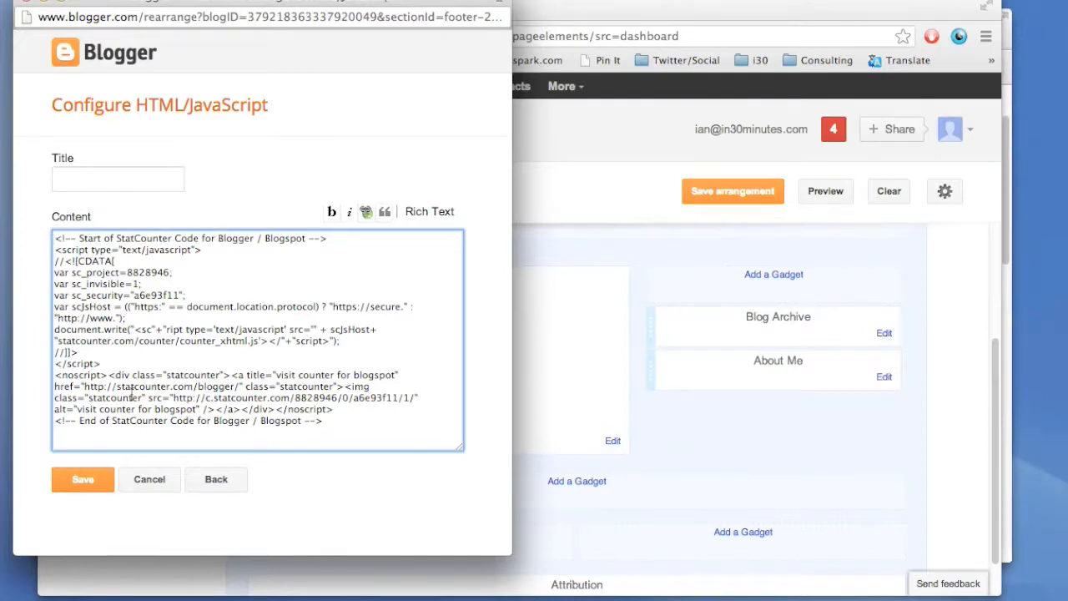
Save the HTML/JavaScript gadget containing the StatCounter code and save the Test Site layout arrangement.
{"action": "left_click", "coordinate": [85, 481]}
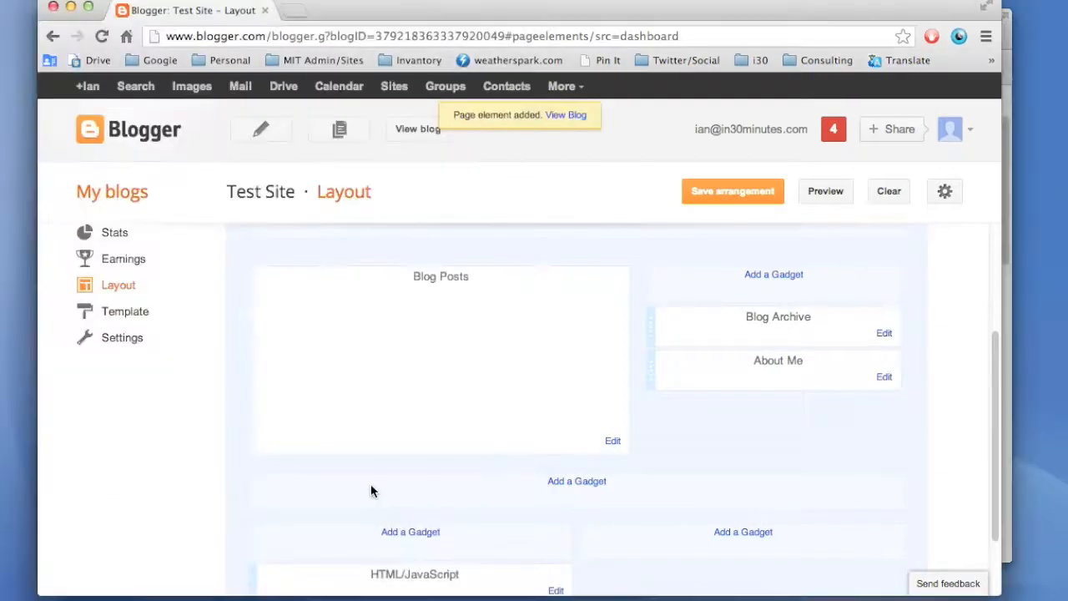
{"action": "left_click_drag", "start_coordinate": [993, 369], "coordinate": [993, 412]}
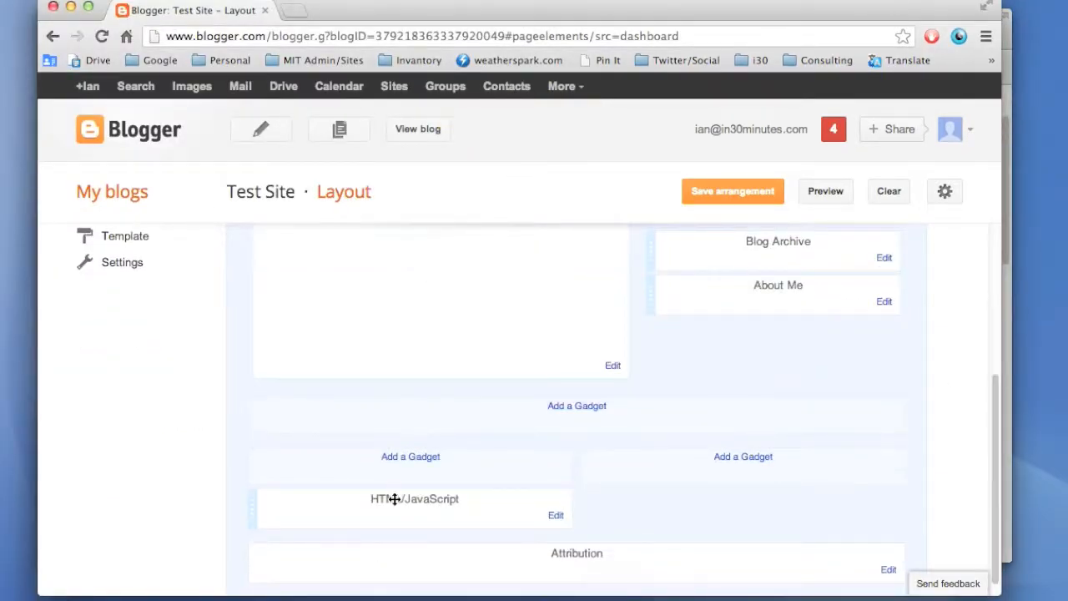
{"action": "left_click", "coordinate": [716, 191]}
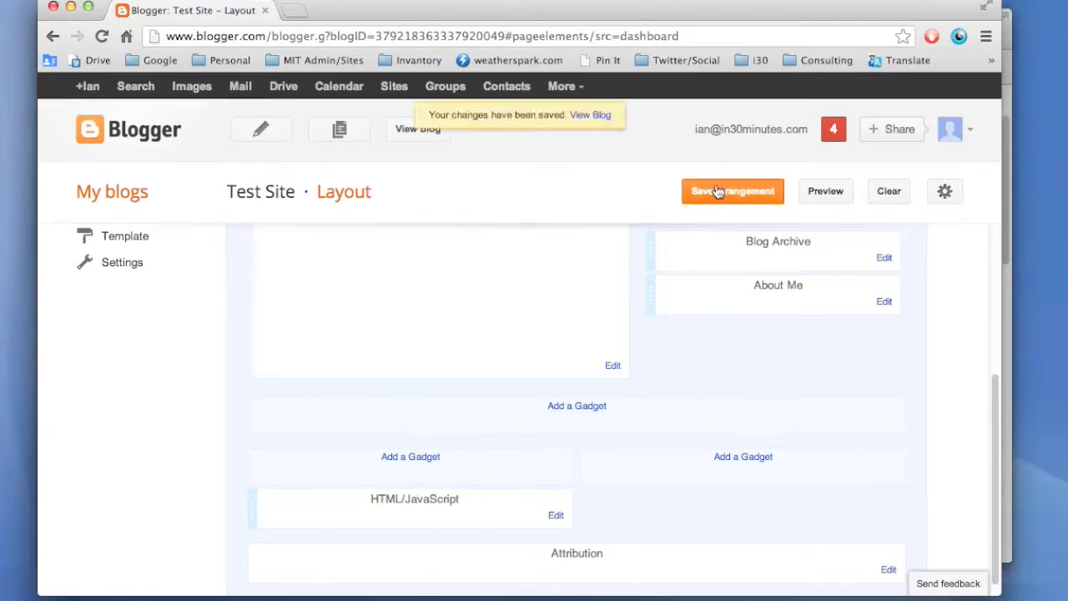
View the live test blog, and switch to Firefox to run StatCounter's installation check on it.
{"action": "left_click", "coordinate": [591, 115]}
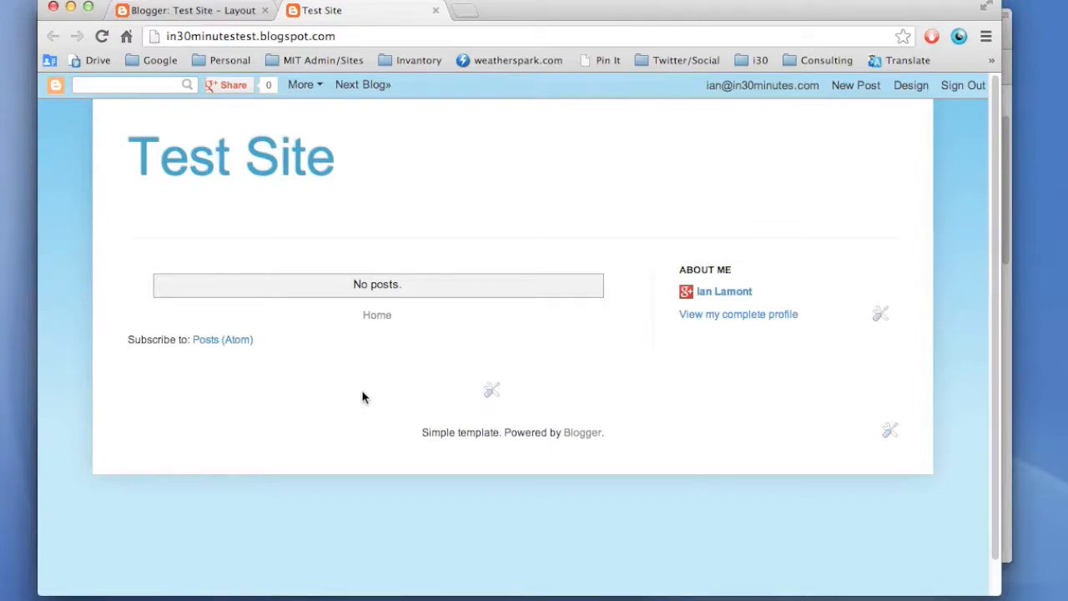
{"action": "key", "text": "super+Tab"}
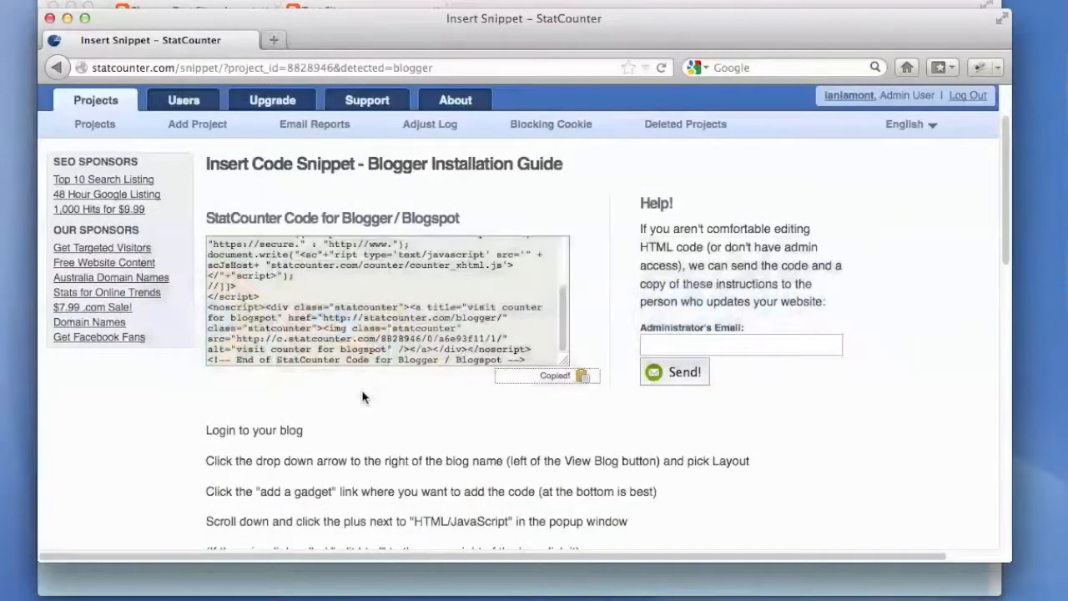
{"action": "left_click_drag", "start_coordinate": [1004, 240], "coordinate": [820, 387]}
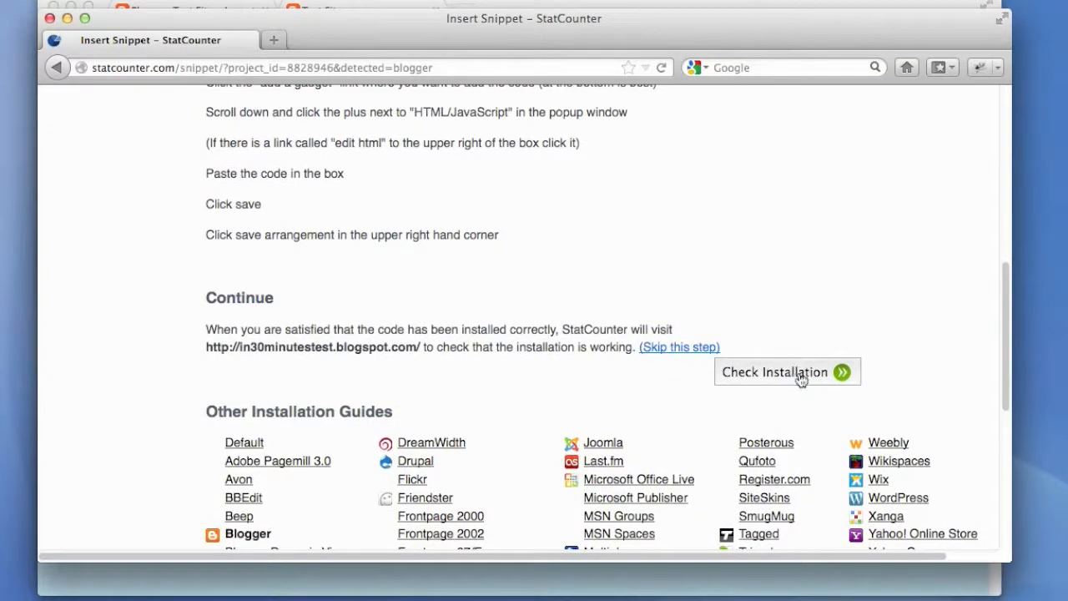
{"action": "left_click", "coordinate": [769, 377]}
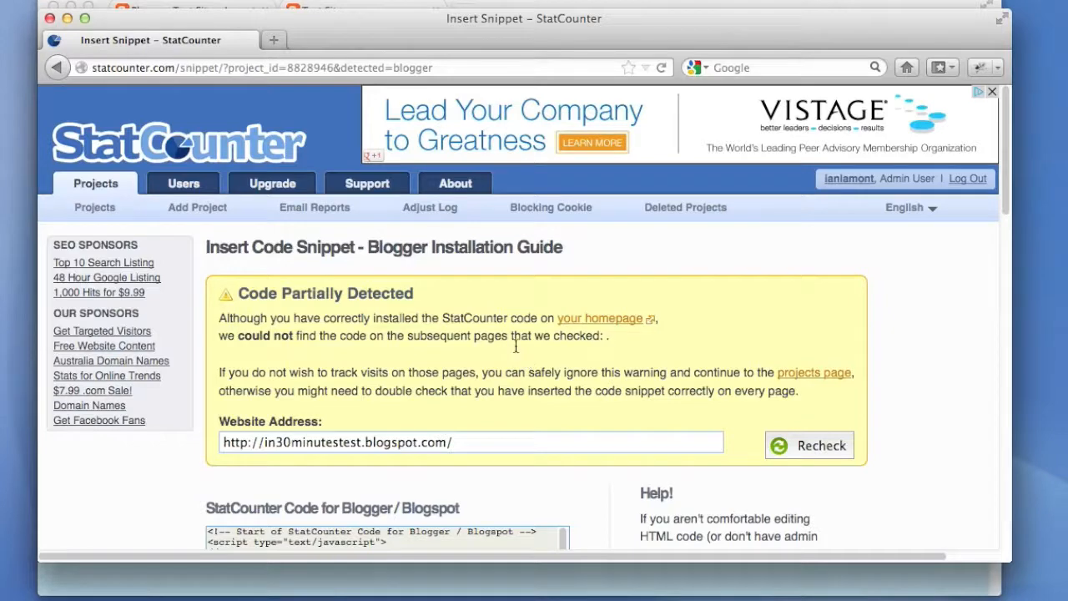
Switch to Preview to show online_content_marketing_hardcover_3D.jpg, and bring up the TextEdit note reading In30Minutes.com.
{"action": "key", "text": "super+Tab"}
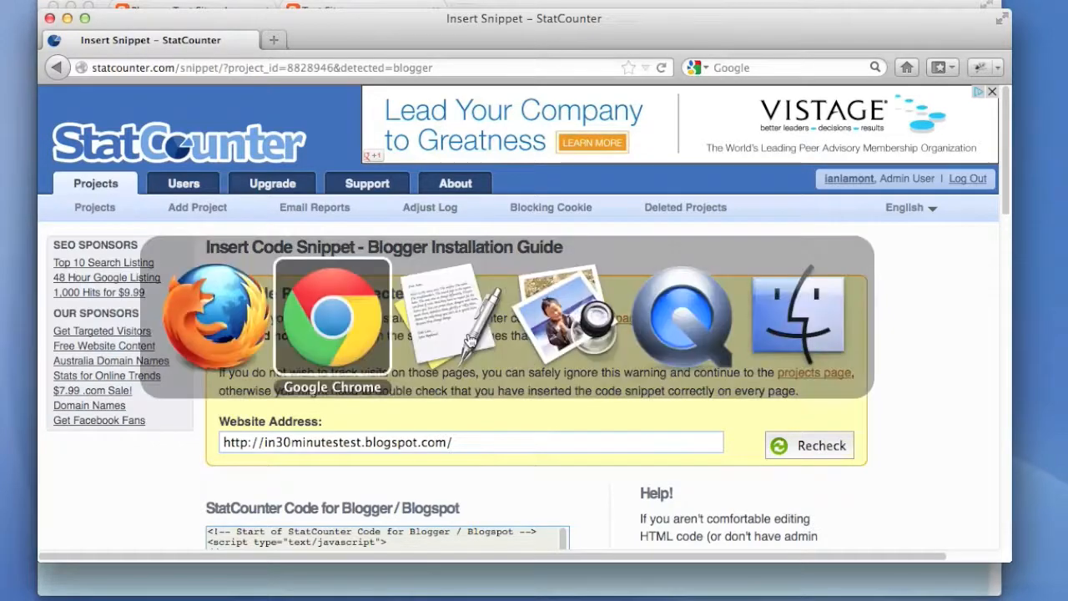
{"action": "key", "text": "super+Tab"}
{"action": "key", "text": "super+Tab"}
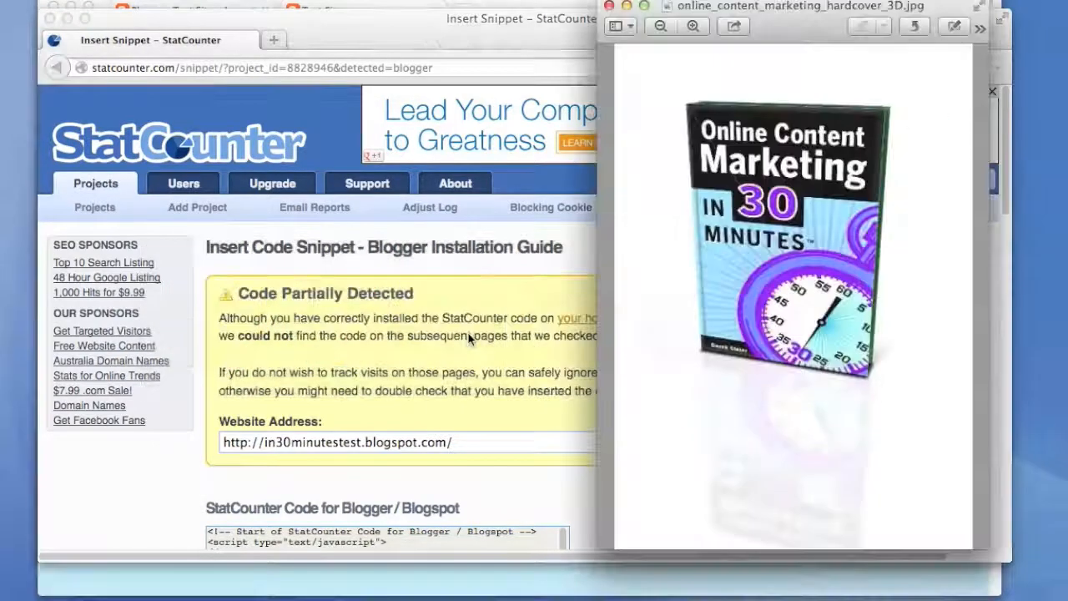
{"action": "key", "text": "super+Tab"}
{"action": "key", "text": "super+Tab"}
{"action": "key", "text": "super+Tab"}
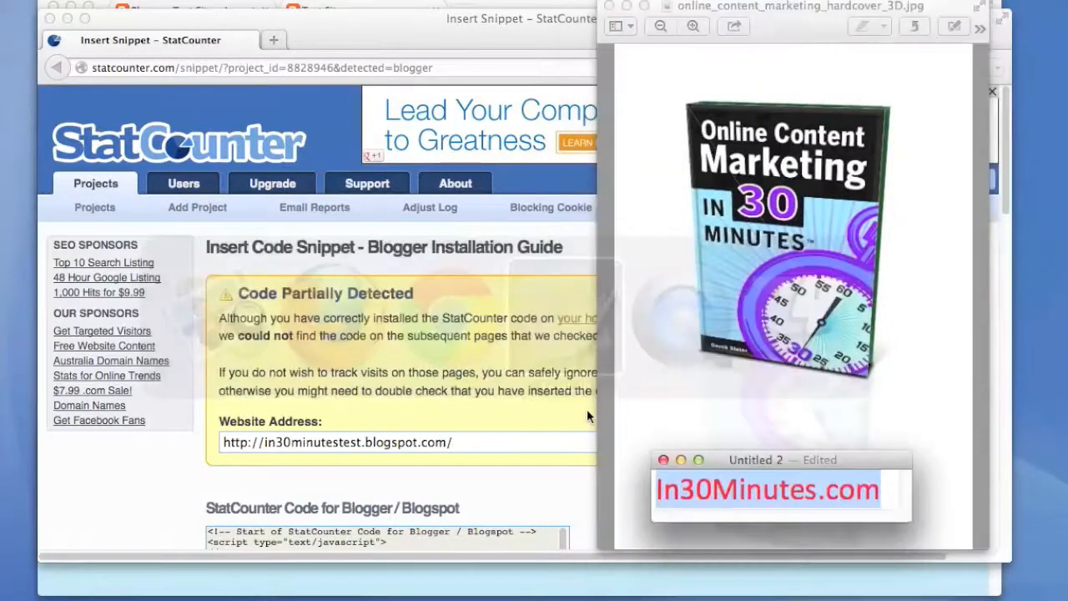